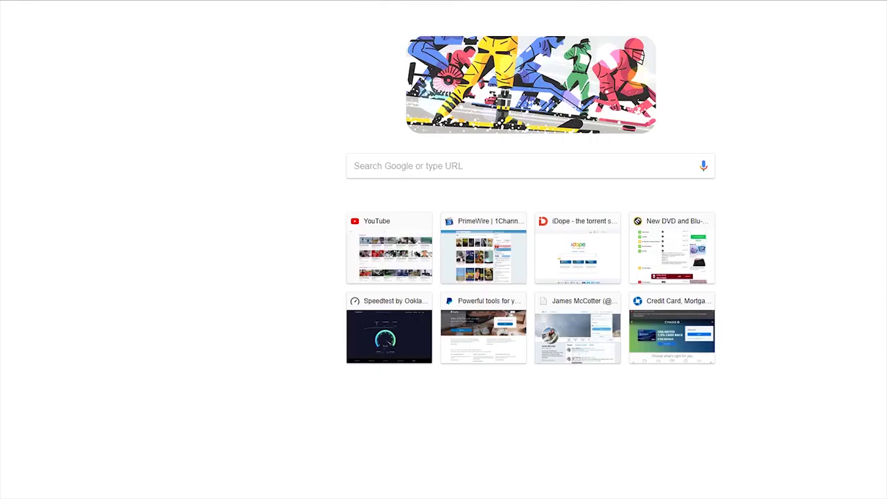
Step: Search for t7 and find the T7 wired gaming mouse Driver_Setup entry on the Easterntimes Tech download page
type("t7")
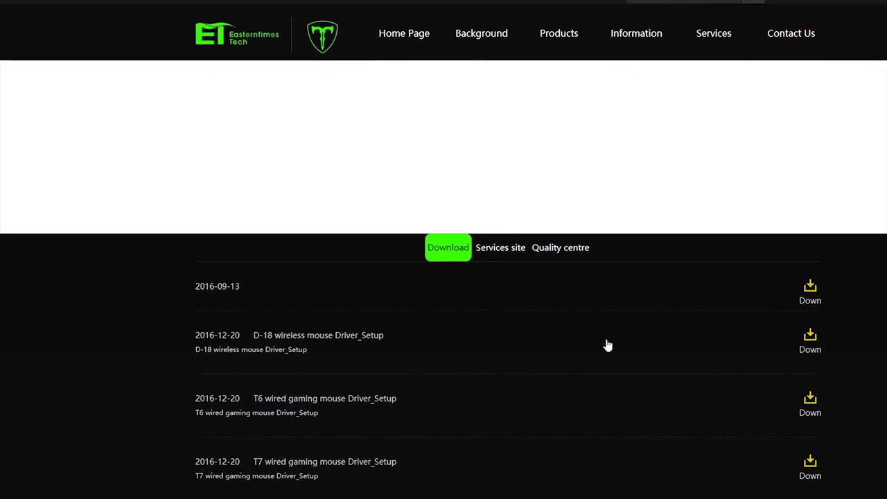
scroll(594, 333, "down", 3)
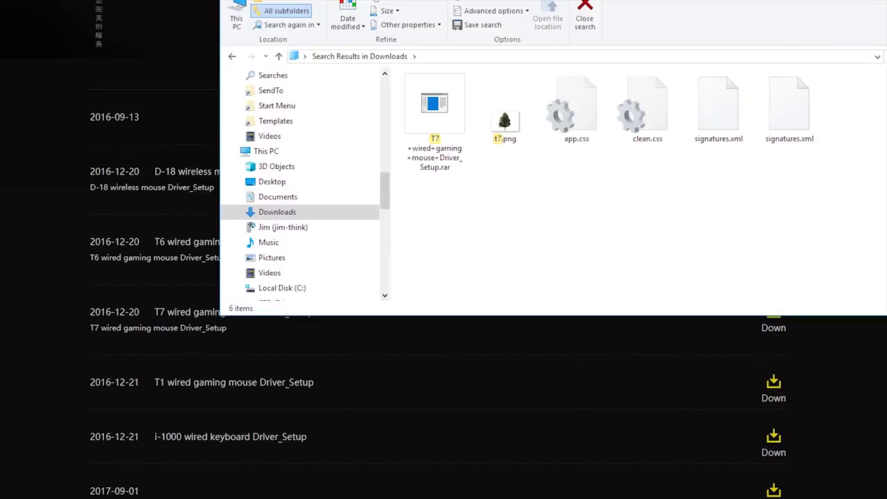
Step: Open the downloaded T7 wired gaming mouse Driver_Setup.rar with WinRAR archiver and run AUTORUN.exe from it
left_click(436, 107)
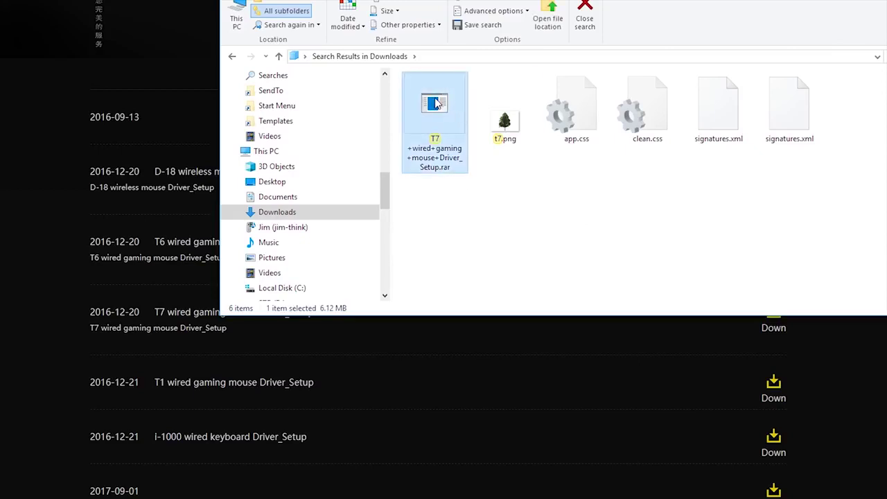
right_click(436, 103)
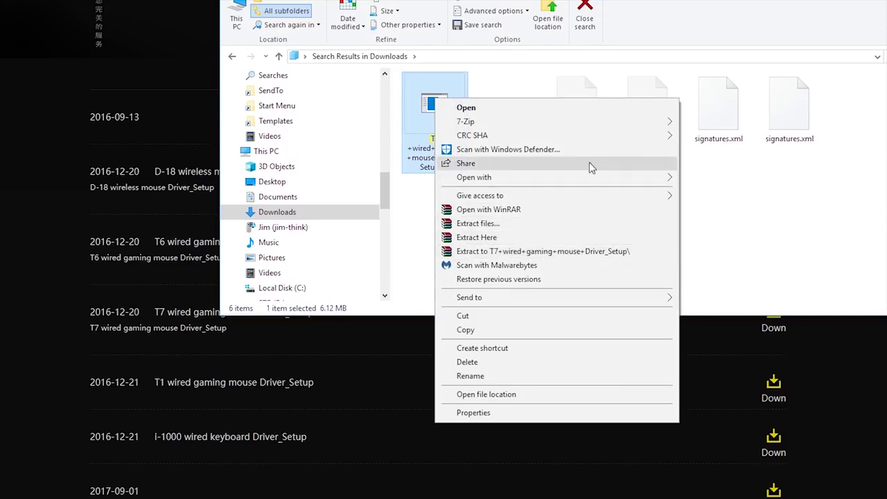
mouse_move(605, 183)
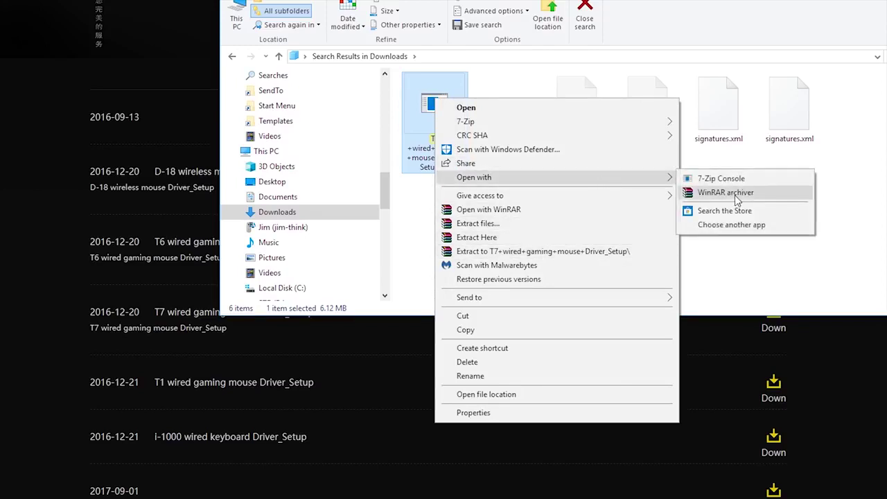
left_click(726, 193)
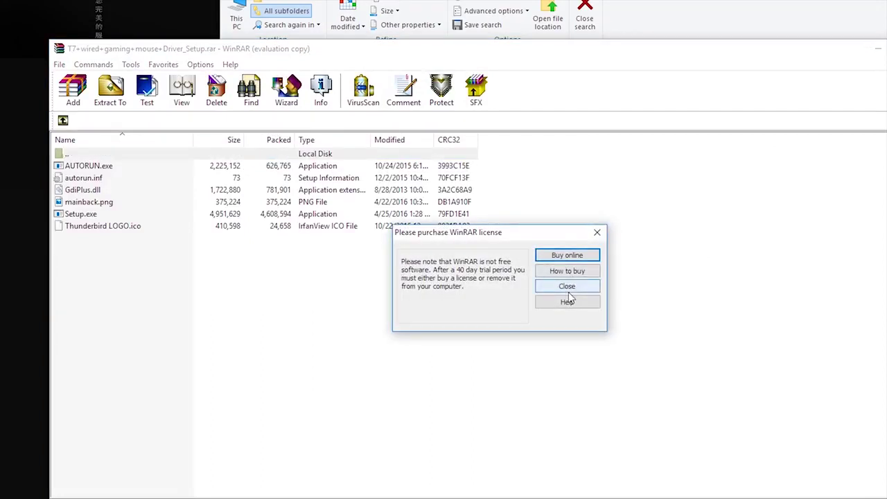
left_click(566, 287)
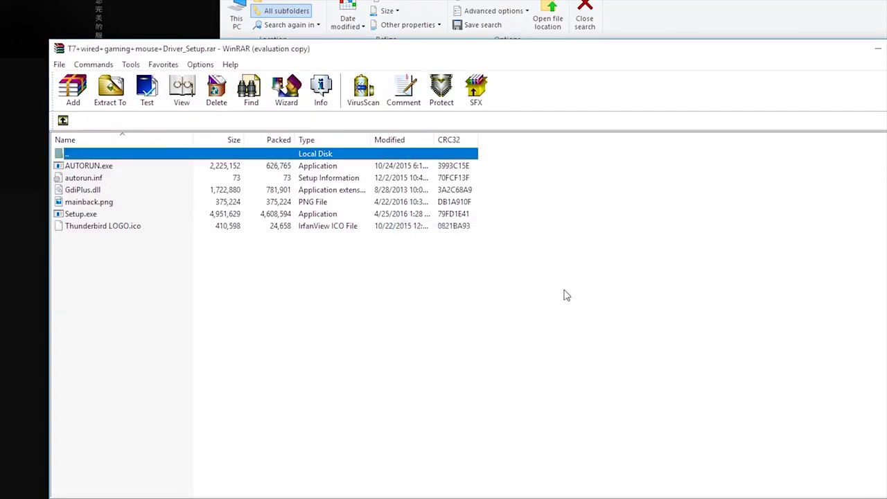
double_click(83, 169)
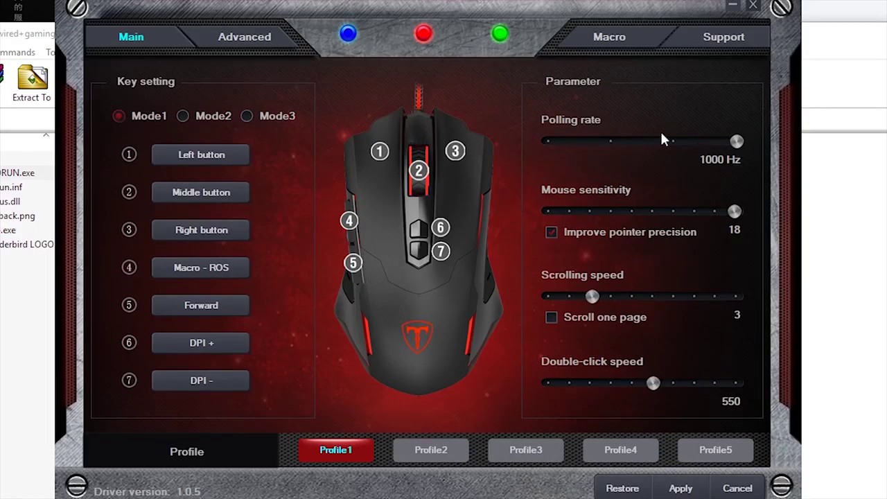
Step: Examine the polling rate slider at its 1000 Hz maximum and the functions assignable to mouse buttons 1 and 2
left_click(746, 143)
left_click_drag(738, 144, 812, 145)
left_click(205, 156)
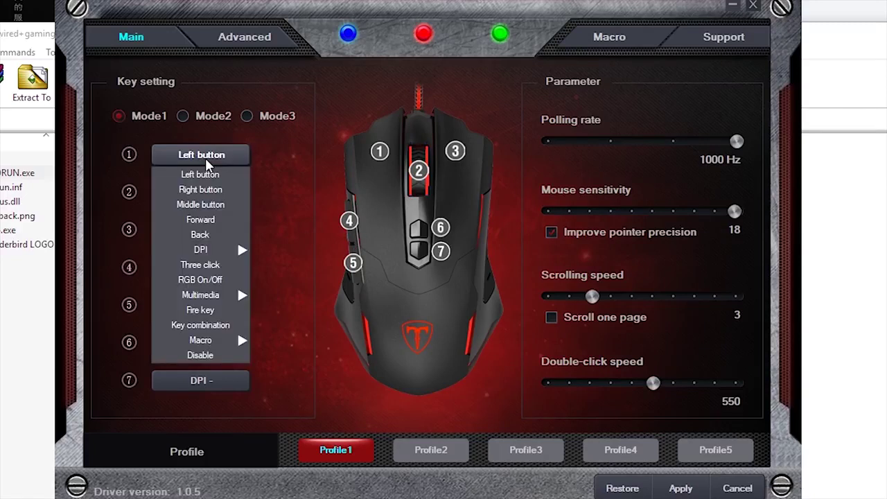
left_click(254, 189)
left_click(208, 192)
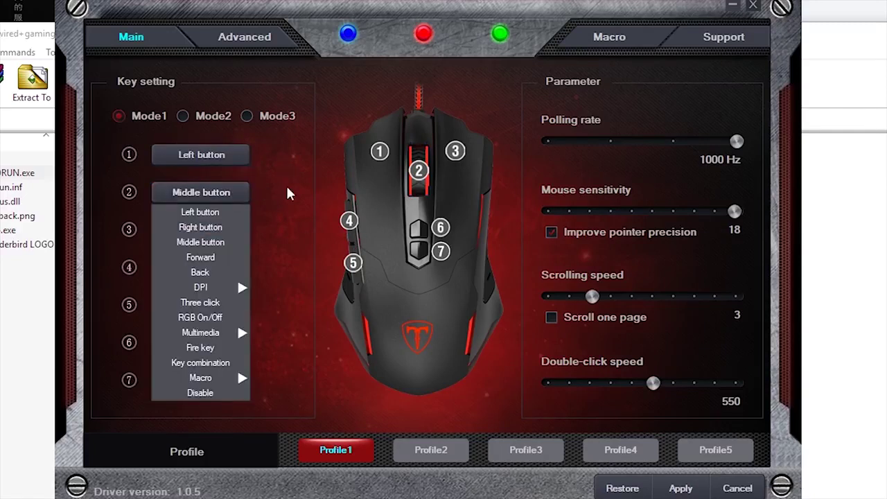
left_click(272, 219)
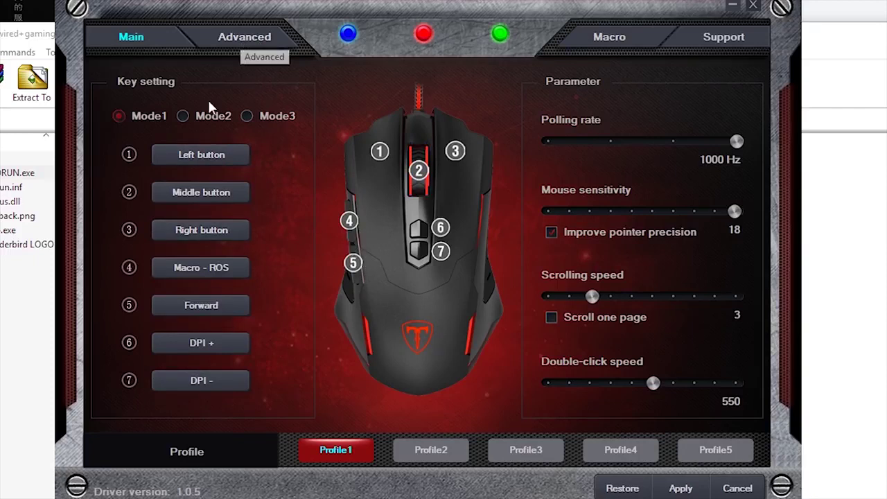
Step: Compare the key assignments of Mode1, Mode2 and Mode3, finishing on Mode1
left_click(183, 116)
left_click(246, 117)
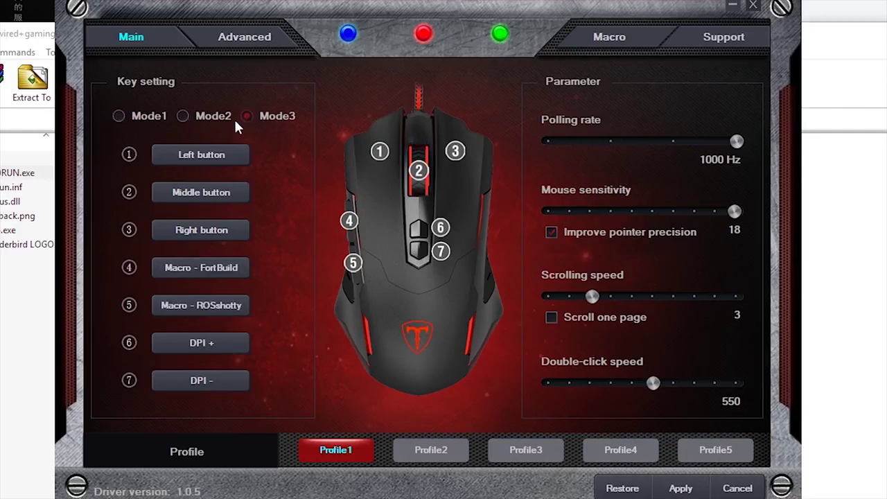
left_click(184, 117)
left_click(118, 117)
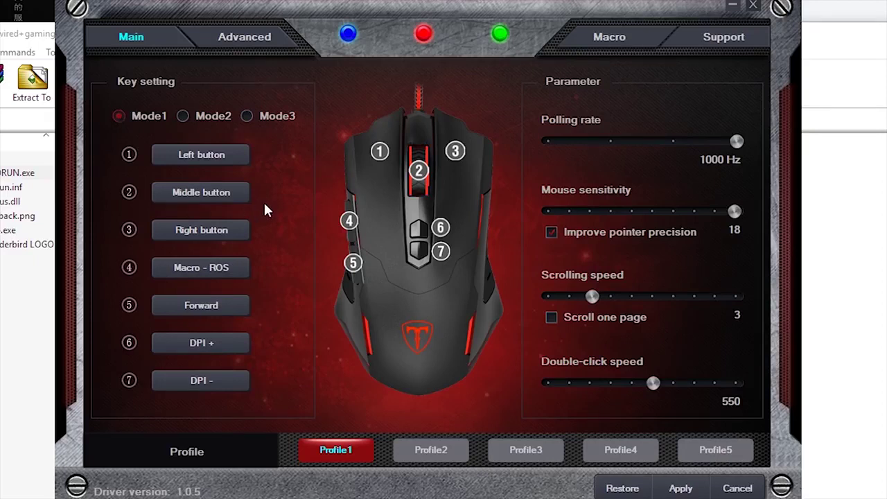
left_click(183, 116)
left_click(247, 117)
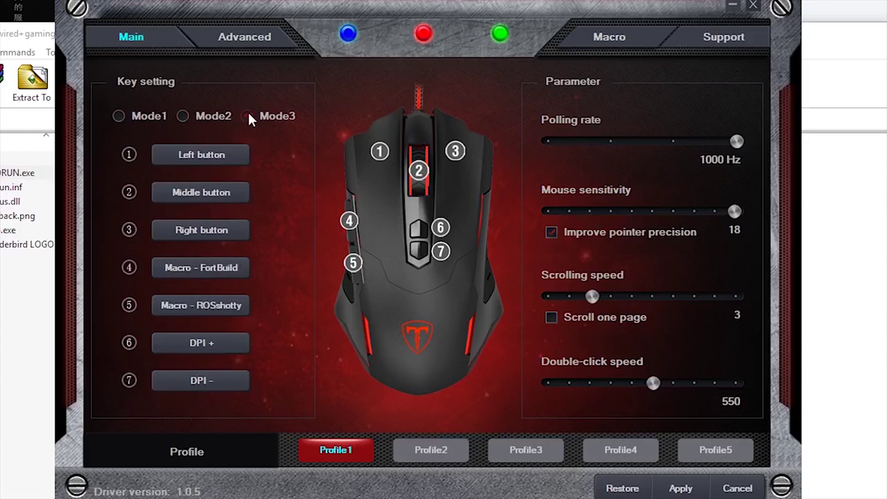
left_click(118, 117)
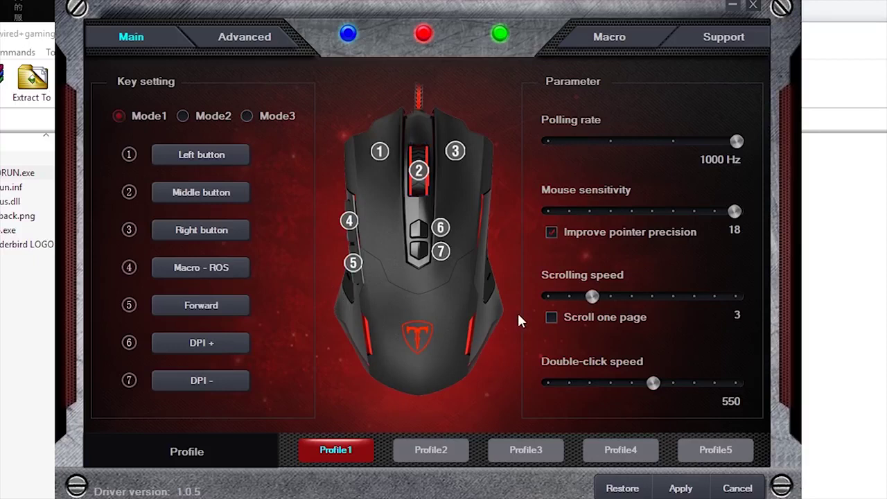
left_click(184, 117)
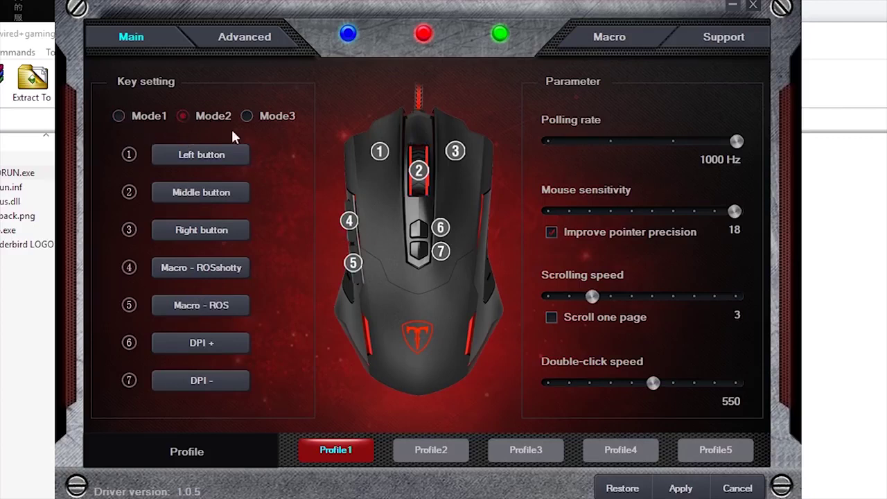
left_click(120, 118)
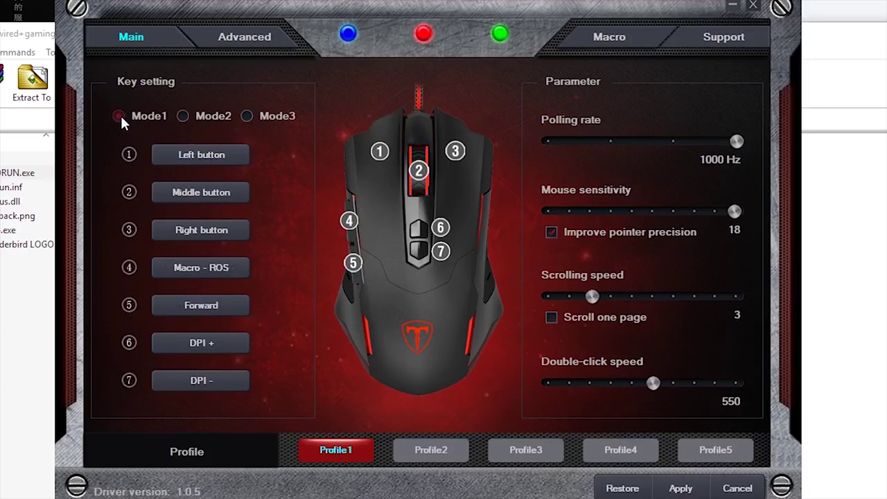
Step: Compare the button and parameter settings of the five profiles, finishing on Profile1
left_click(426, 450)
left_click(520, 450)
left_click(613, 450)
left_click(707, 454)
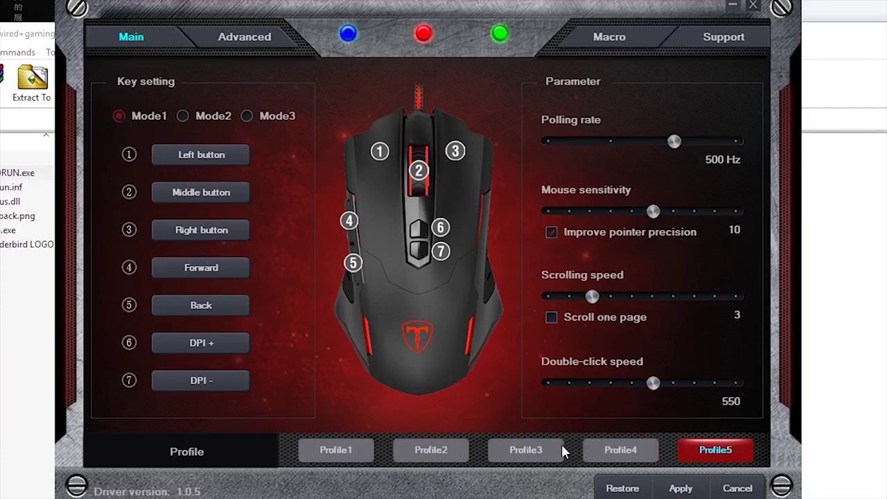
left_click(345, 454)
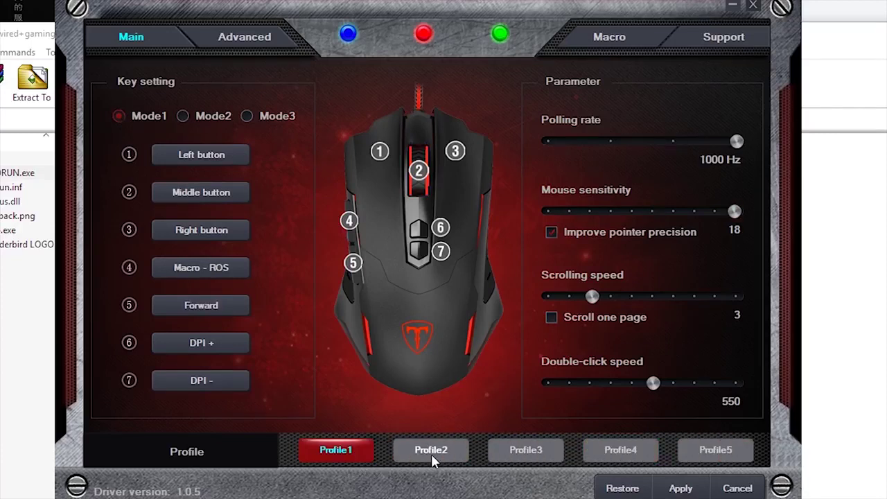
left_click(431, 454)
left_click(525, 454)
left_click(623, 454)
left_click(350, 454)
Step: Set the red DPI level to 1000 in the advanced settings and apply it
left_click(262, 49)
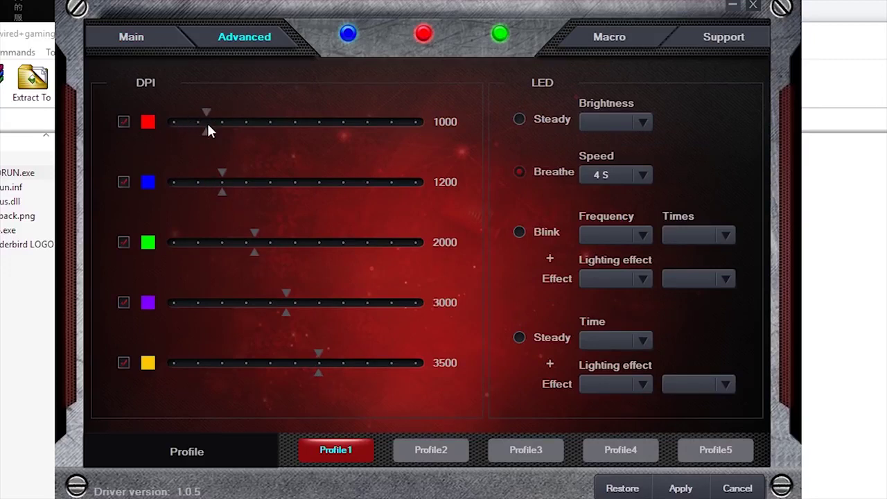
left_click(255, 130)
left_click(197, 132)
left_click(194, 133)
left_click(200, 133)
left_click(679, 487)
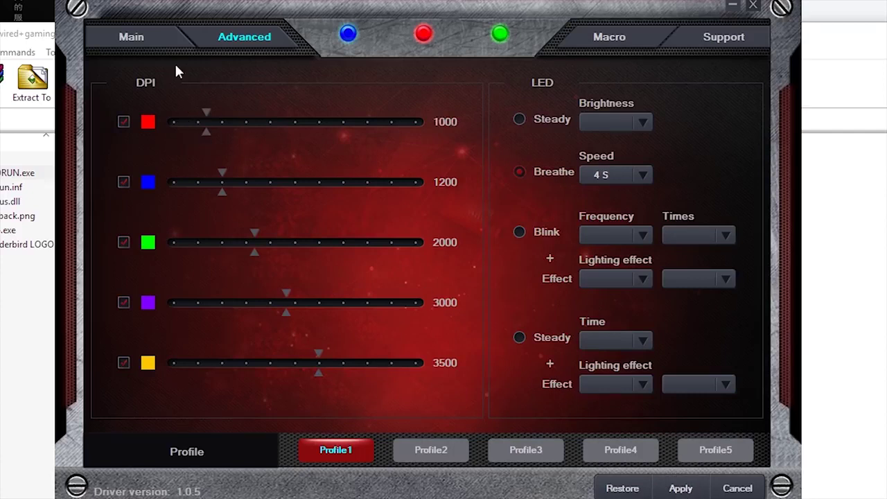
Step: View the color choices for the red DPI level and cancel without picking a new one
left_click(143, 40)
left_click(221, 36)
left_click(151, 122)
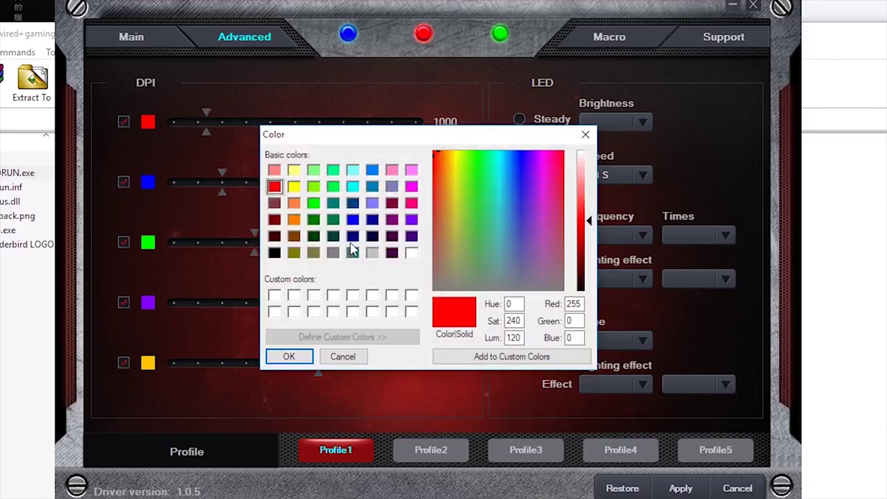
left_click(352, 354)
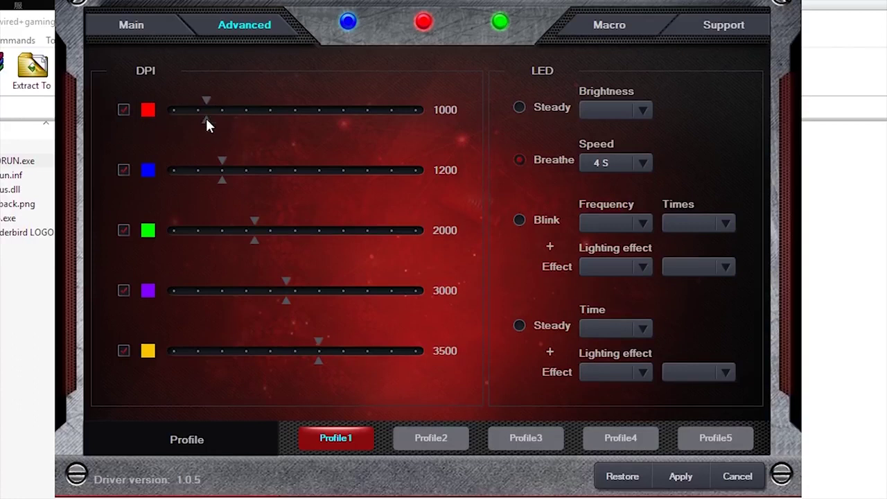
Step: Compare the Steady, Breathe and Steady + Effect LED modes, finishing on Breathe
left_click(519, 108)
left_click(519, 160)
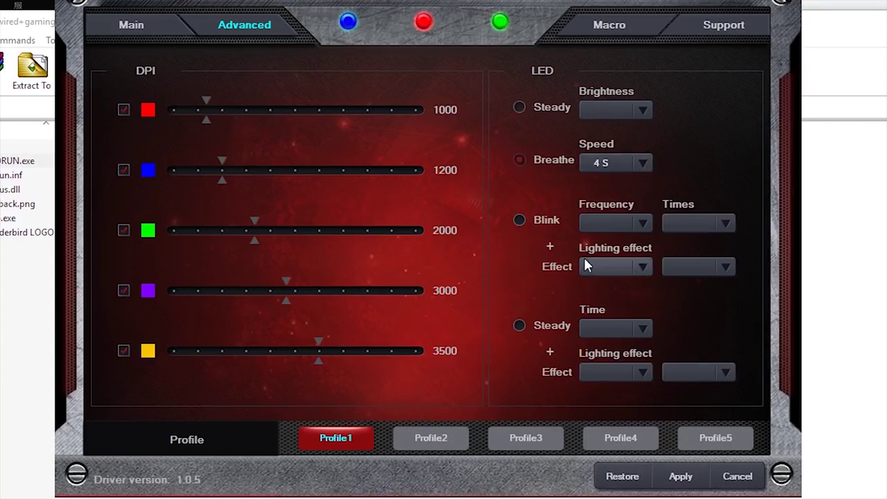
left_click(518, 326)
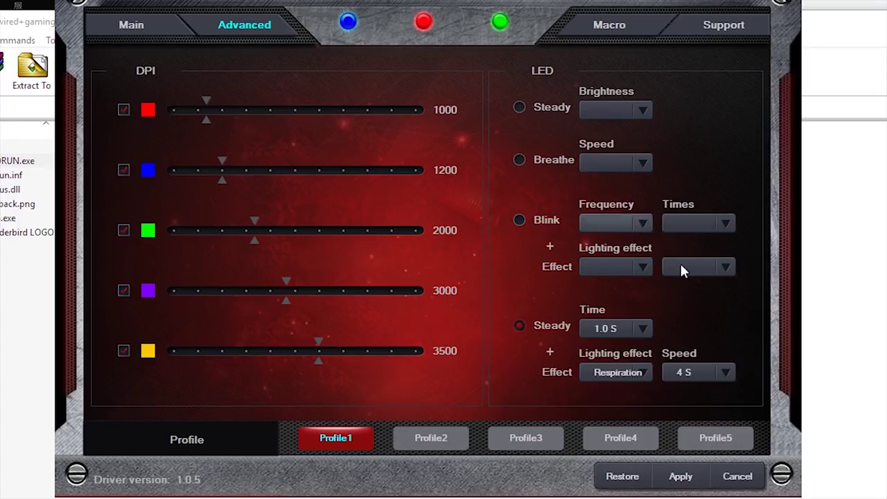
left_click(518, 160)
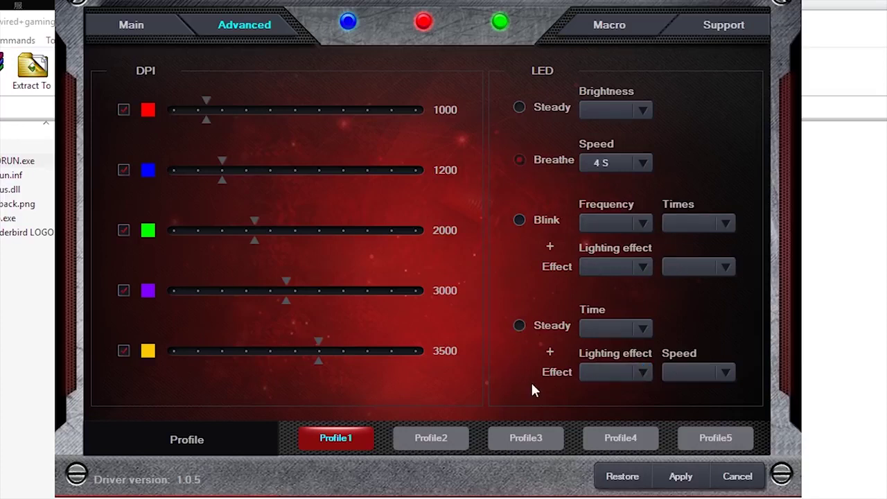
Step: Create a new macro named Rules in the macro list
left_click(627, 22)
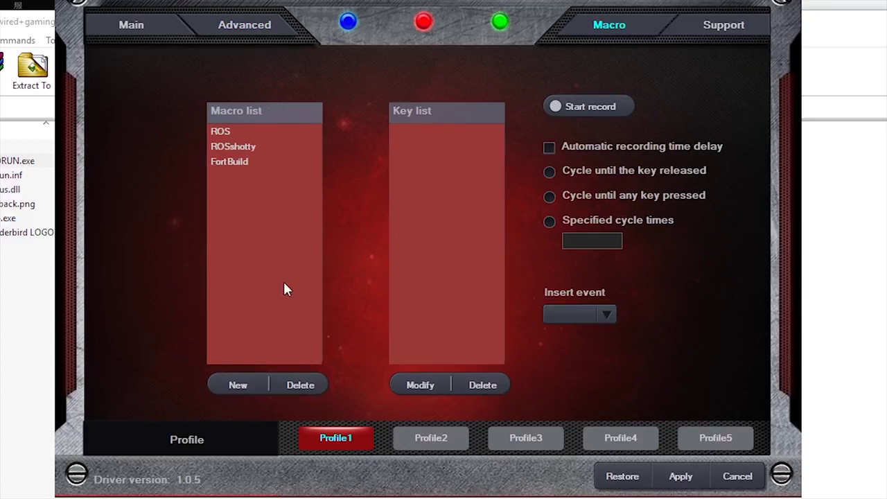
left_click(251, 383)
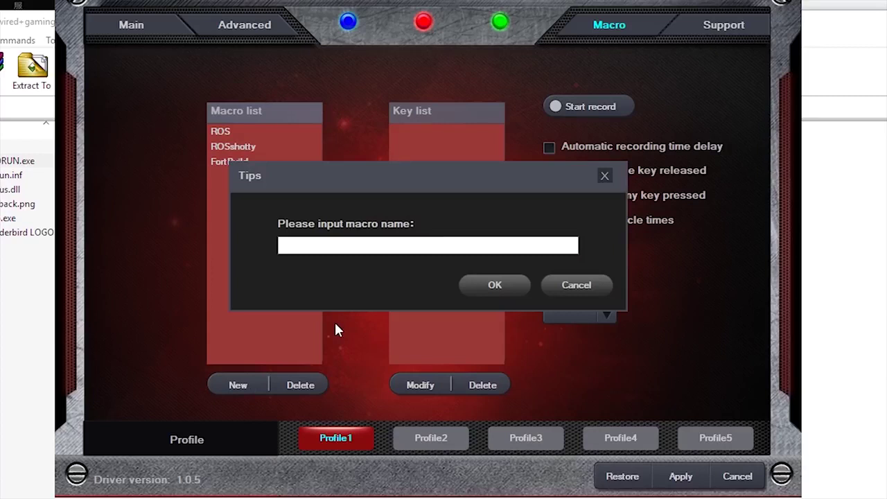
type("Rules")
key("Return")
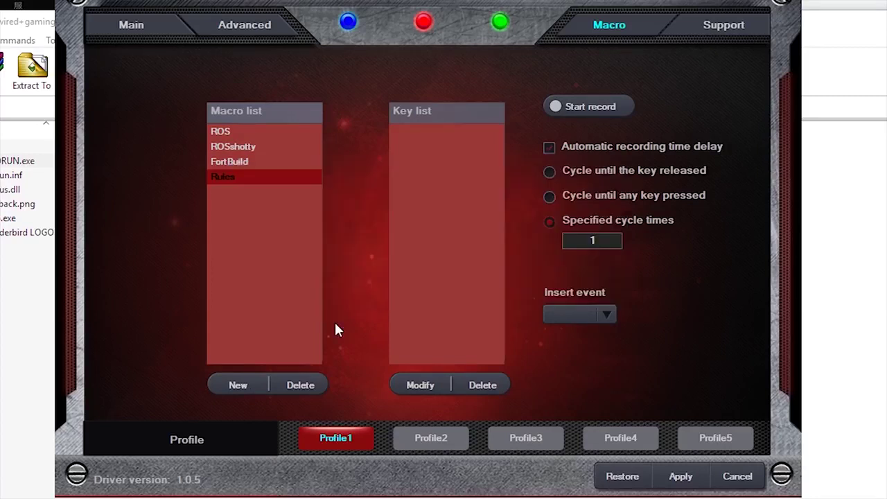
Step: Record a single press of the 5 key into the Rules macro and stop recording
left_click(585, 108)
key("5")
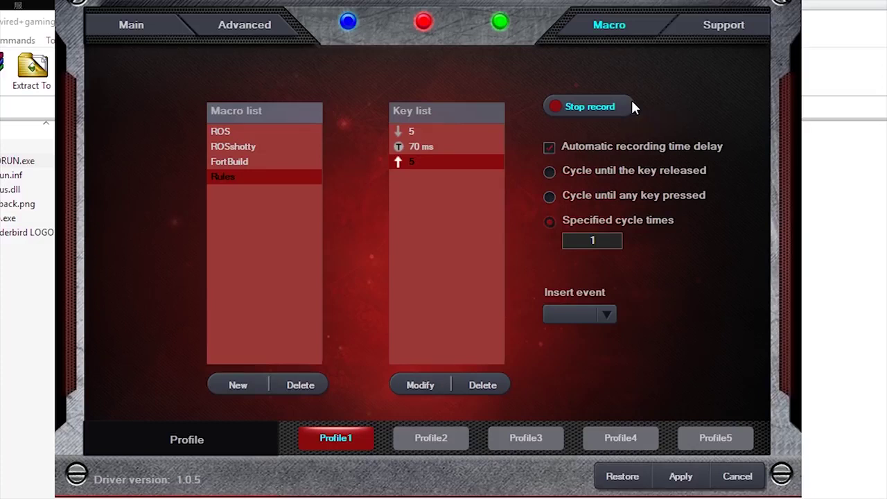
left_click(593, 105)
Step: View the macros assignable to button 4, including Rules, close the choices without selecting one and apply the settings
left_click(149, 31)
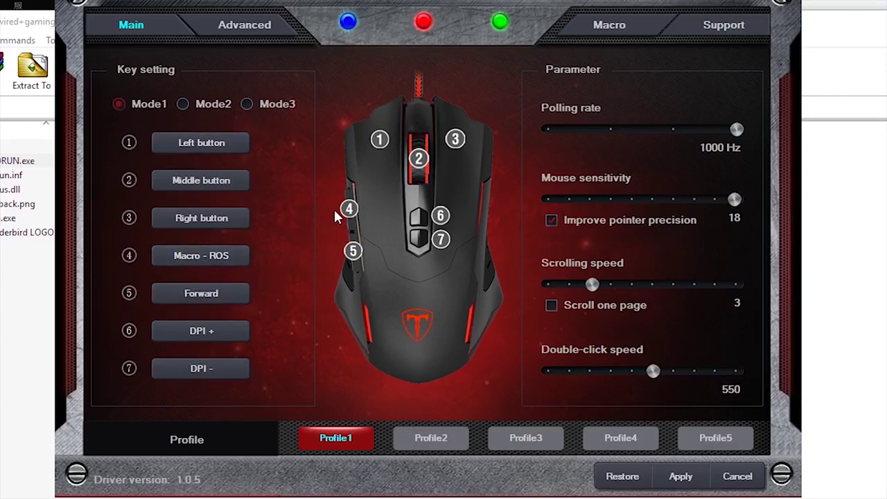
left_click(208, 257)
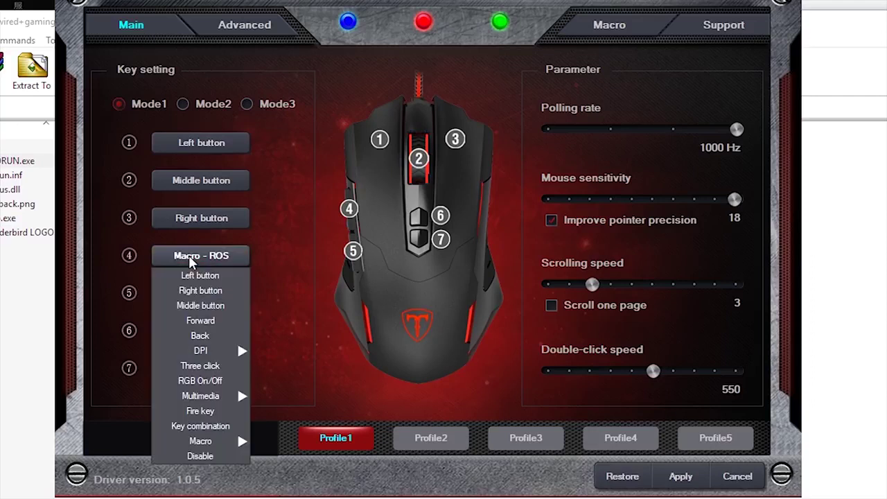
mouse_move(206, 447)
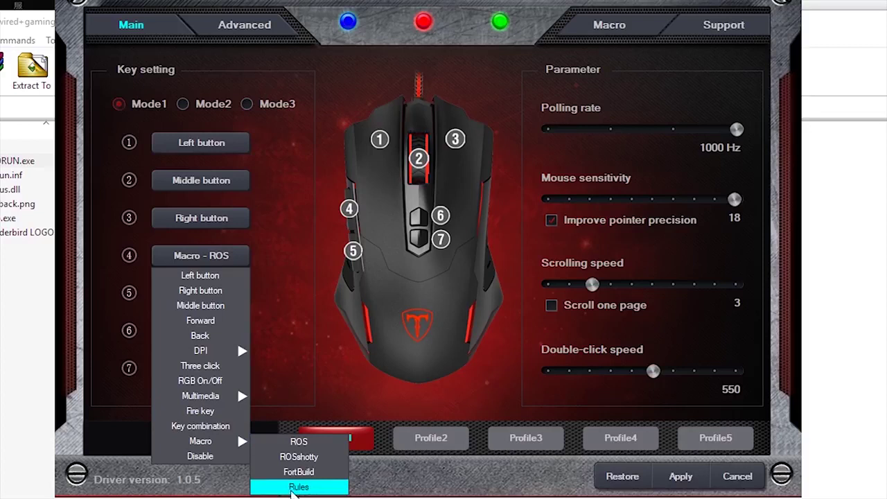
left_click(287, 297)
left_click(684, 481)
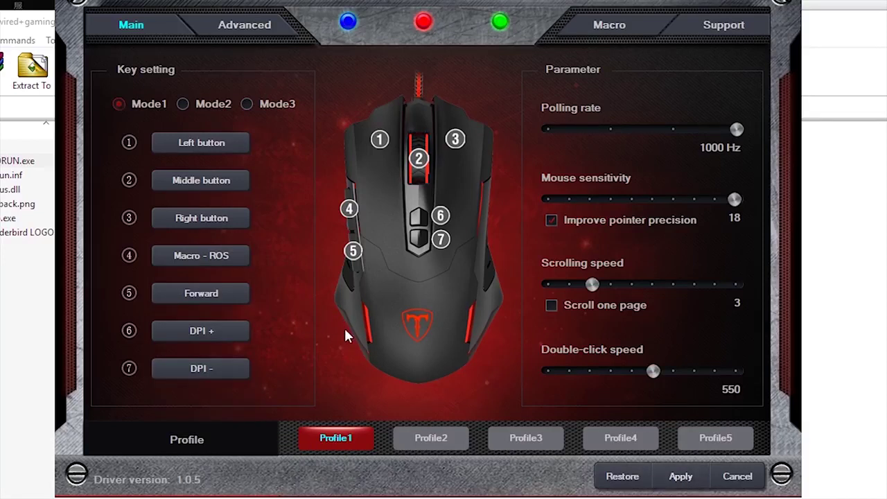
Step: Return to the advanced DPI and LED settings for Profile1
left_click(255, 23)
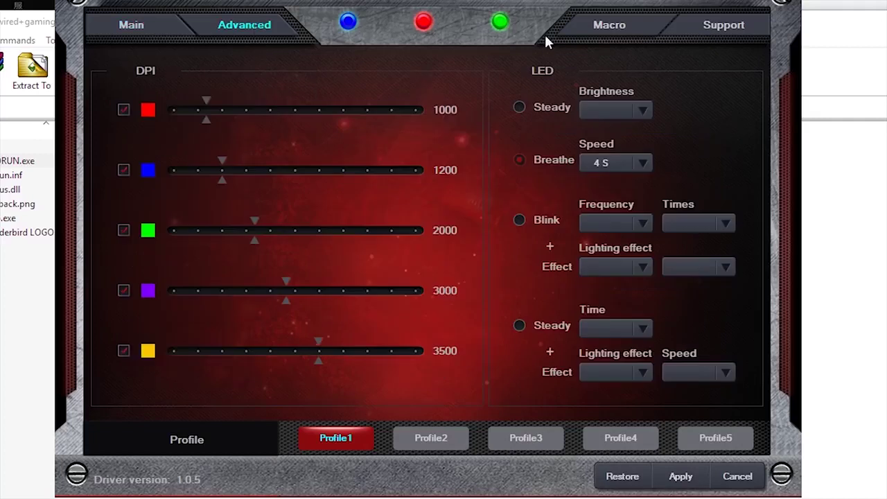
Step: Delete the Rules macro from the macro list and confirm the deletion
left_click(625, 32)
left_click(311, 386)
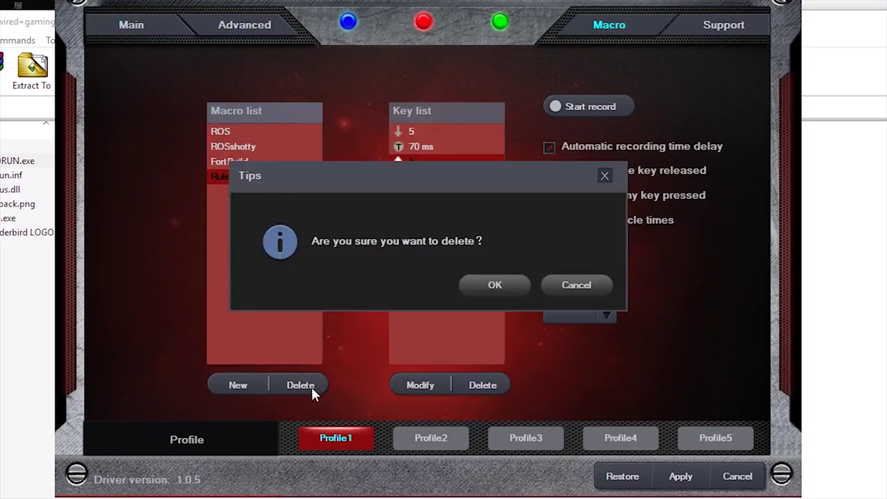
left_click(479, 282)
Step: Compare the recorded key lists of the ROS and ROSshotty macros
left_click(236, 133)
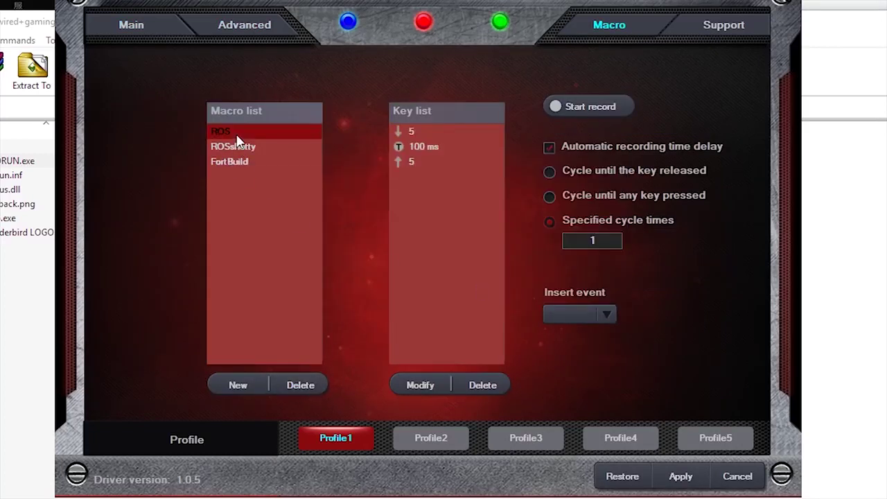
left_click(240, 145)
left_click(241, 133)
left_click(251, 147)
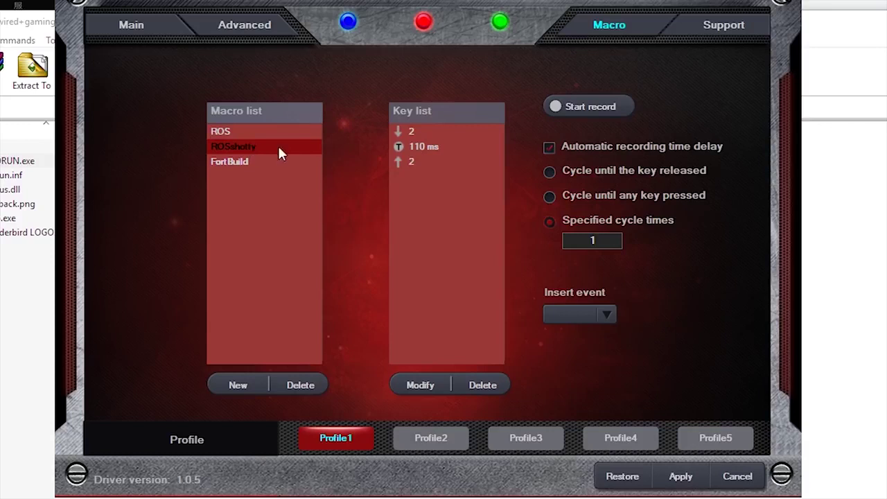
Step: Check the key settings of the other modes in Profile1 and assign Back to button 4 in Mode1
left_click(132, 26)
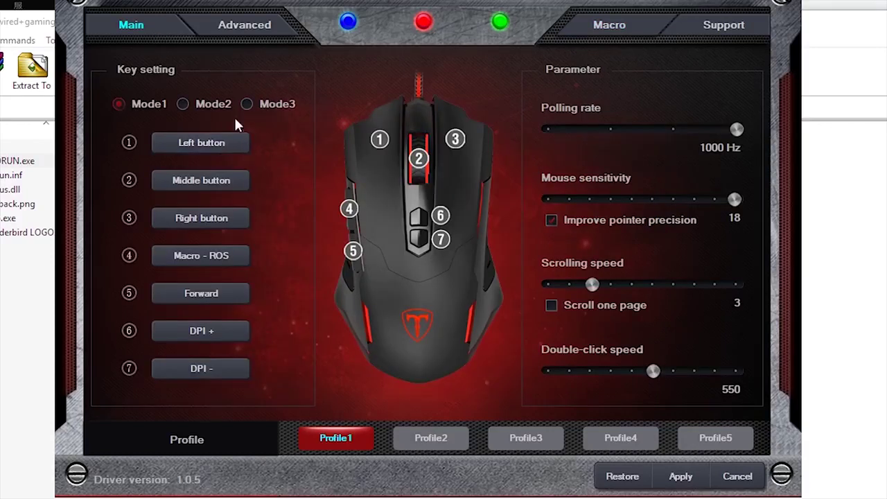
left_click(189, 102)
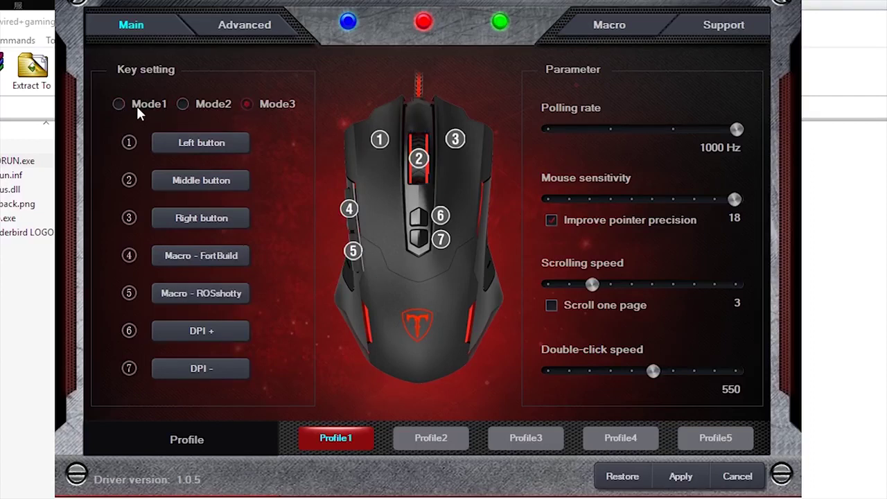
left_click(118, 103)
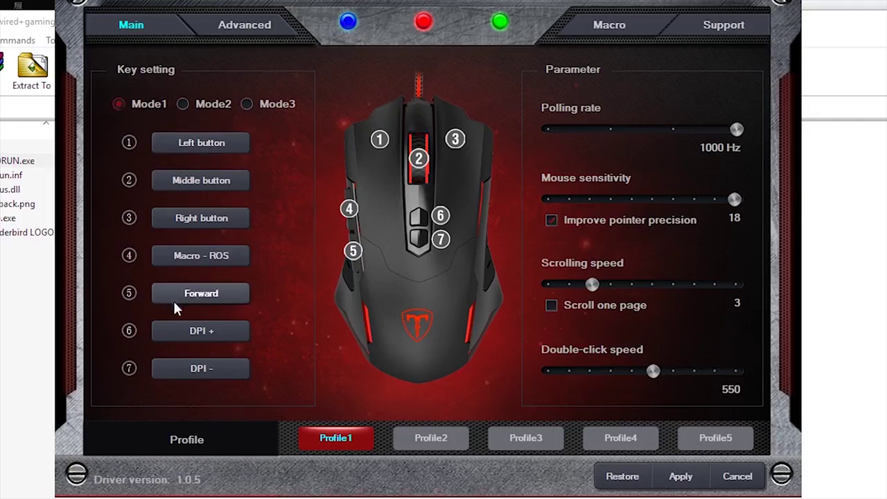
left_click(190, 255)
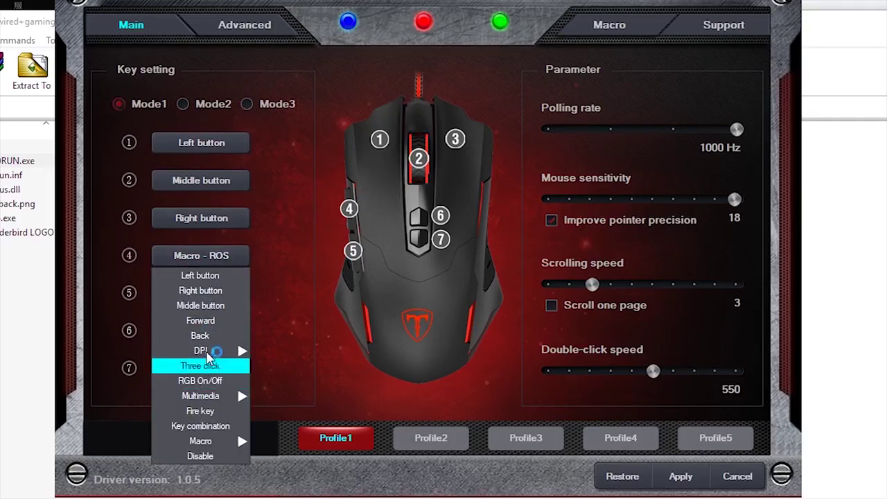
left_click(210, 337)
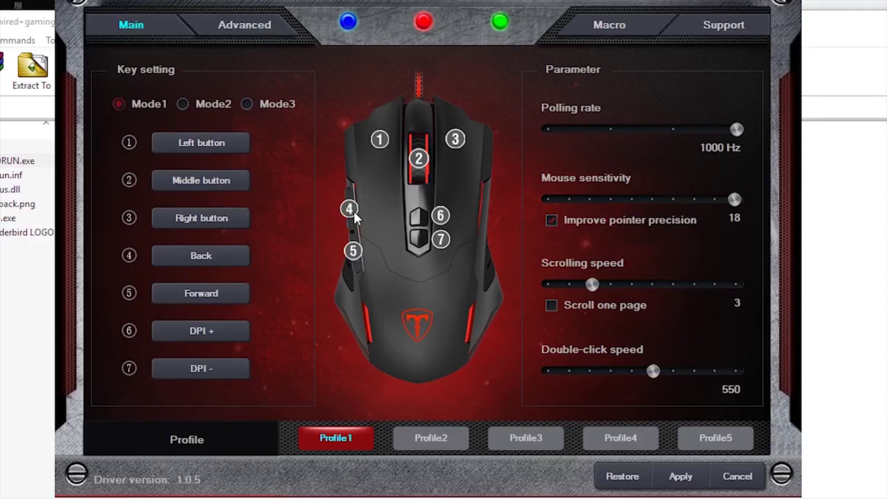
Step: Examine the button assignments of Mode2 and Mode3 in Profile1
left_click(181, 104)
left_click(247, 103)
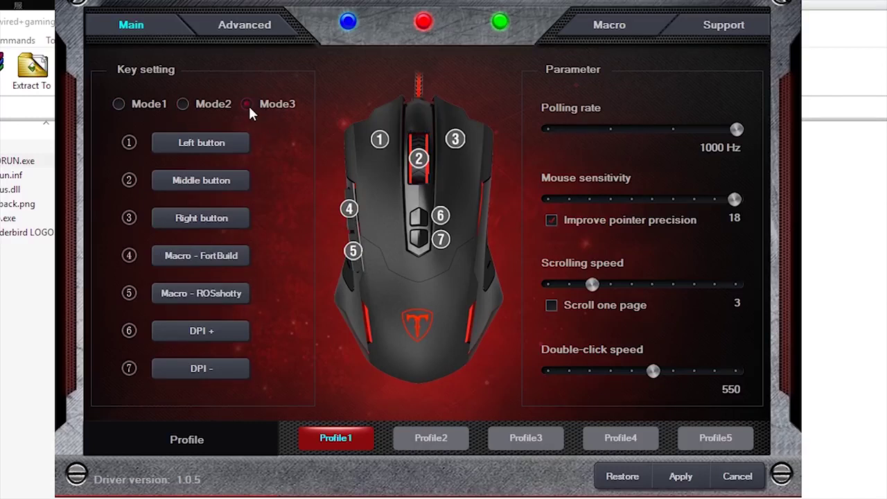
left_click(186, 99)
Step: Switch to Profile2 and view its key settings and its advanced DPI and LED settings
left_click(433, 439)
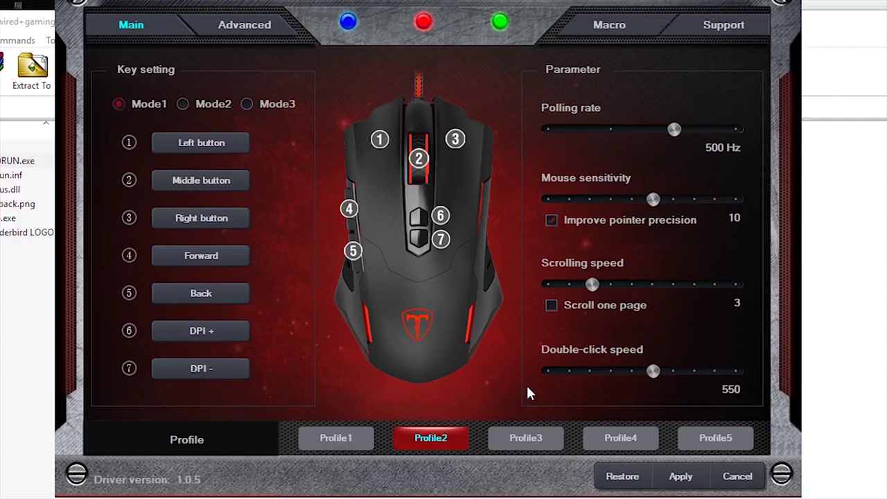
left_click(245, 24)
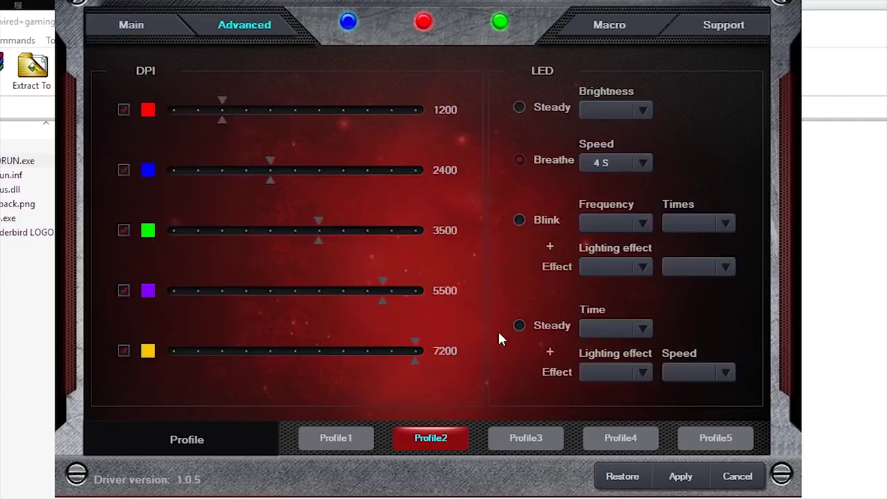